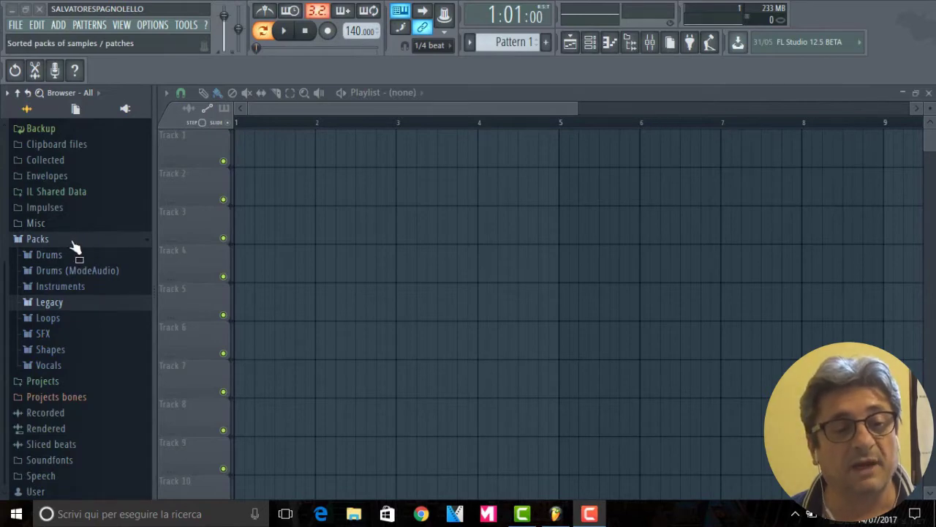
Look through the Drums folder of the sample packs in the browser and collapse the Packs folder
{"action": "left_click", "coordinate": [48, 257]}
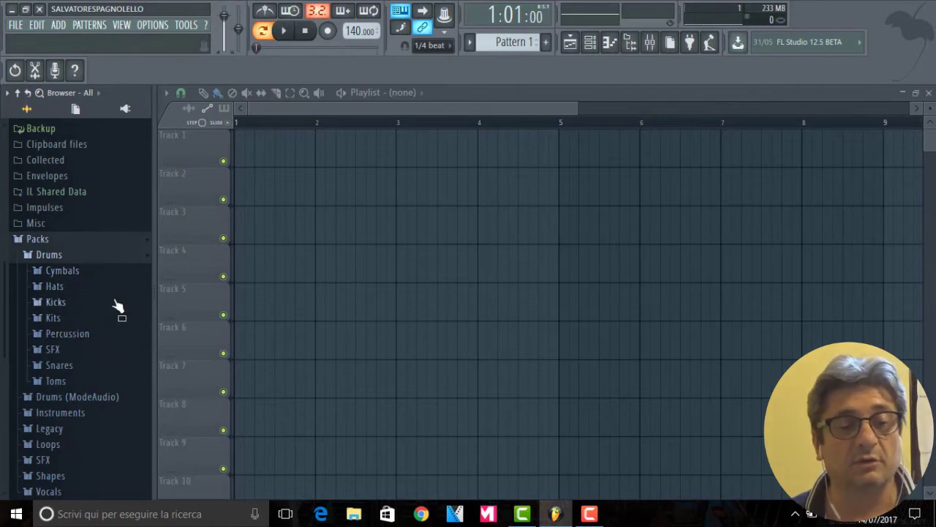
{"action": "left_click", "coordinate": [109, 259]}
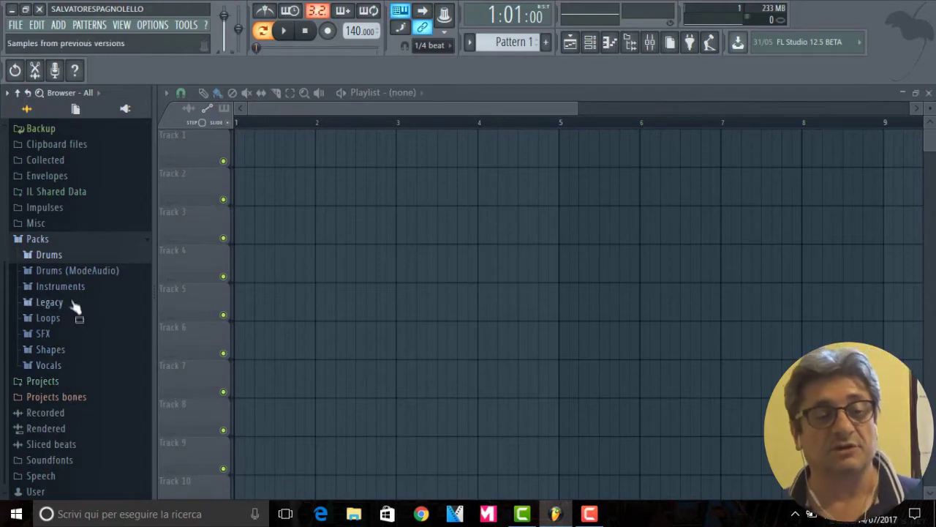
{"action": "left_click", "coordinate": [132, 242]}
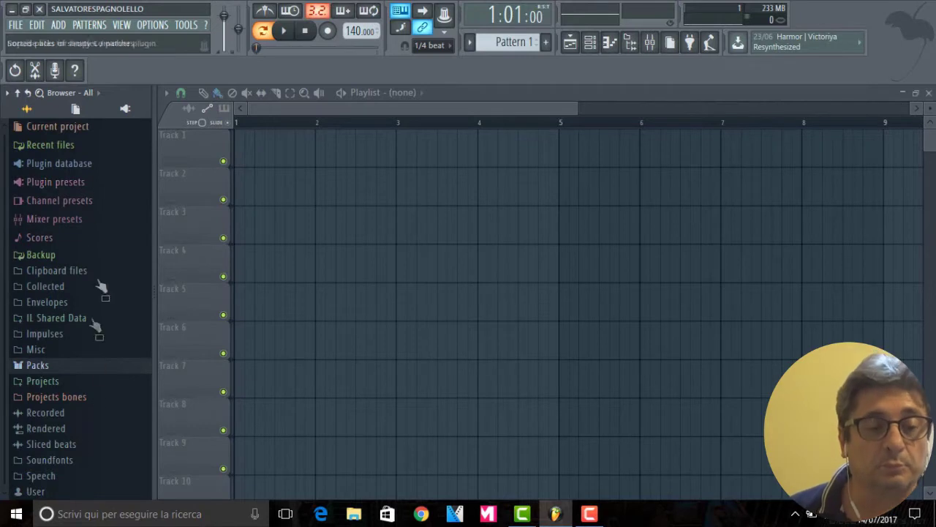
Look through the Legacy packs' Drums subfolders in the browser and collapse the whole folder tree
{"action": "left_click", "coordinate": [52, 288]}
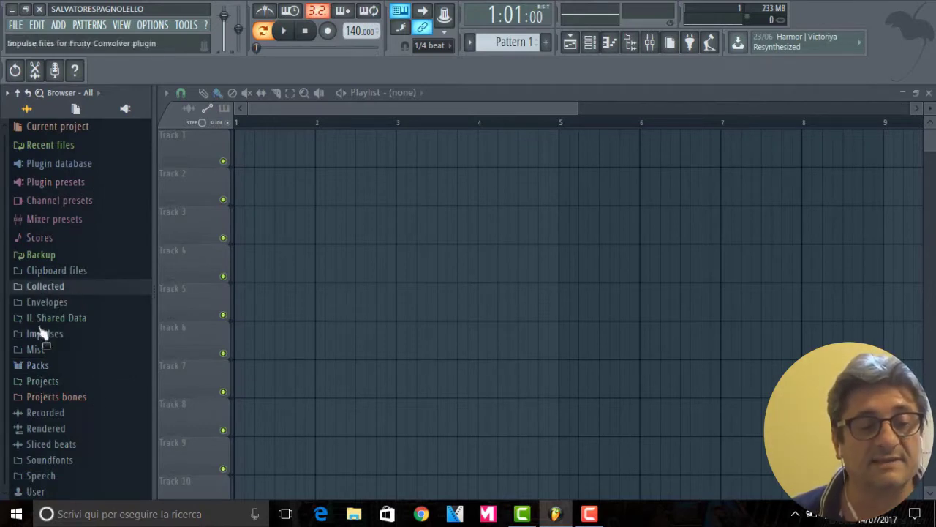
{"action": "left_click", "coordinate": [38, 366]}
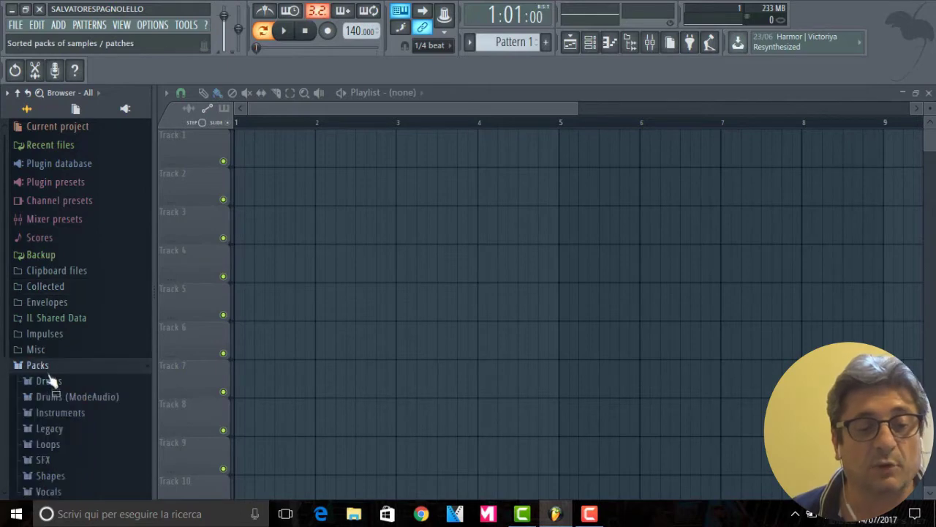
{"action": "scroll", "coordinate": [96, 382], "scroll_direction": "down", "scroll_amount": 3}
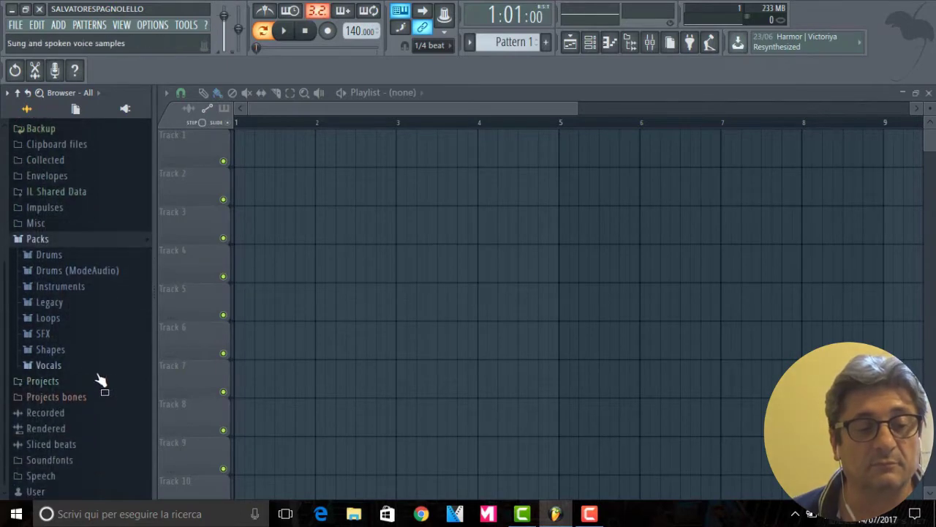
{"action": "left_click", "coordinate": [57, 303]}
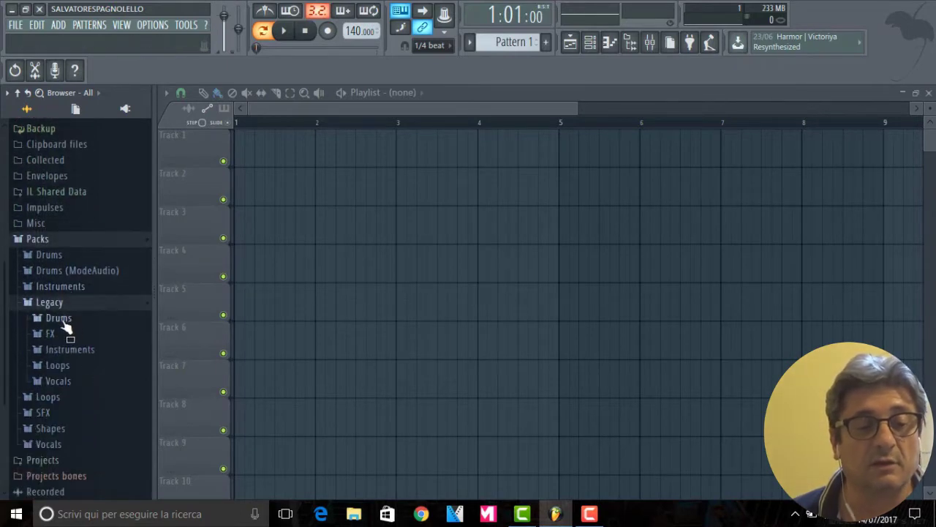
{"action": "left_click", "coordinate": [63, 322]}
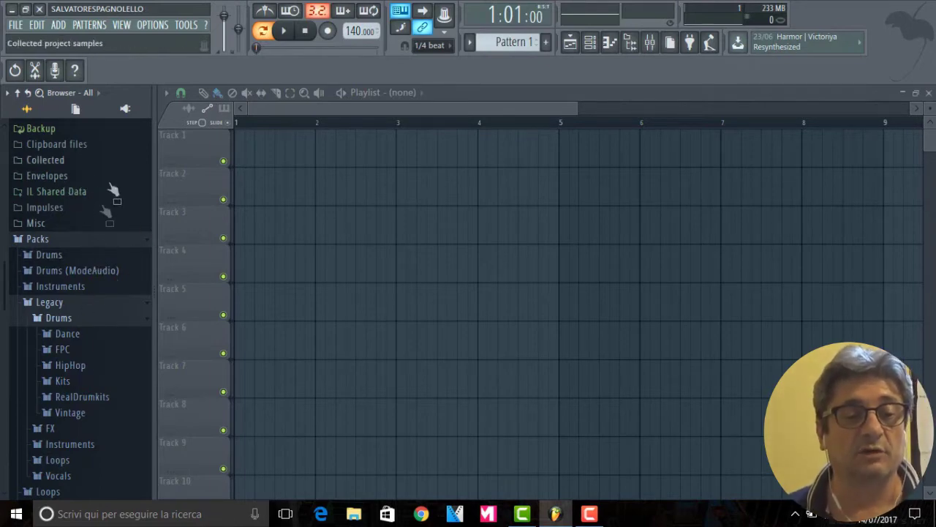
{"action": "left_click", "coordinate": [17, 93]}
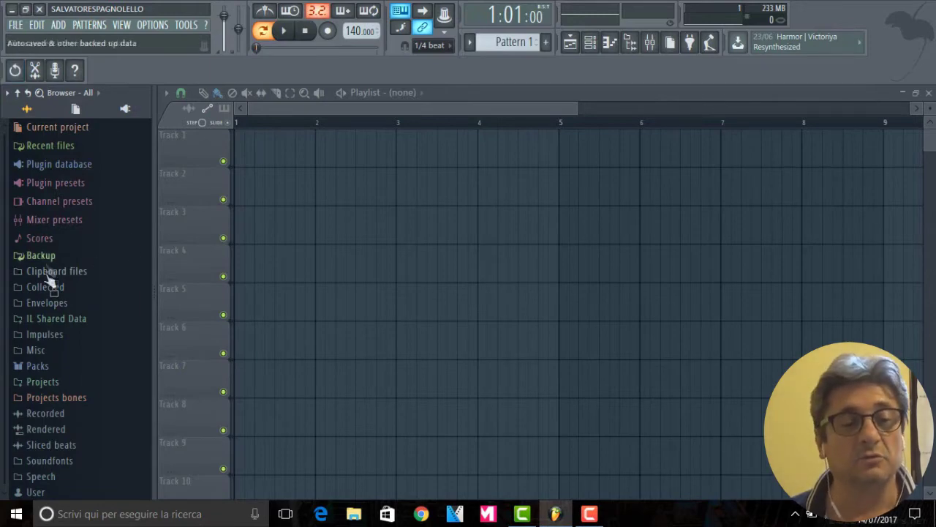
Start a new project
{"action": "left_click", "coordinate": [18, 26]}
{"action": "left_click", "coordinate": [16, 26]}
{"action": "left_click", "coordinate": [13, 27]}
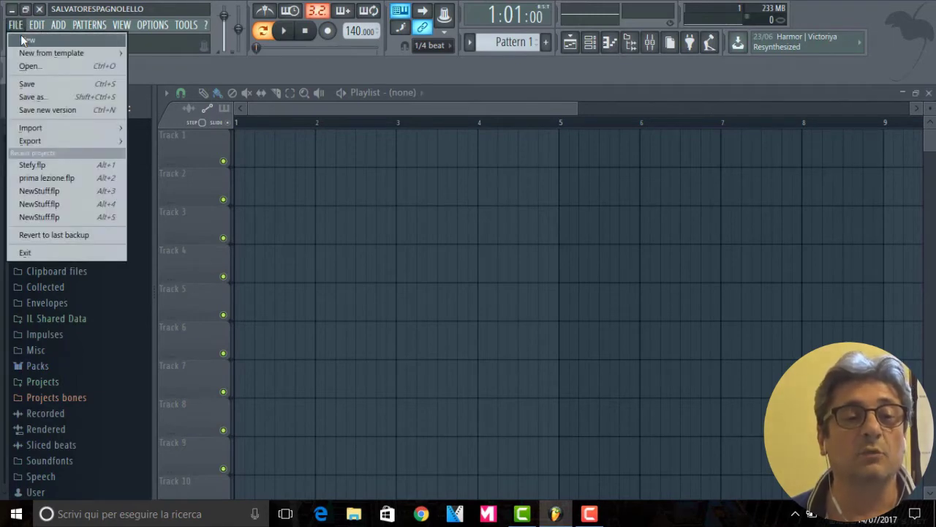
{"action": "left_click", "coordinate": [22, 41]}
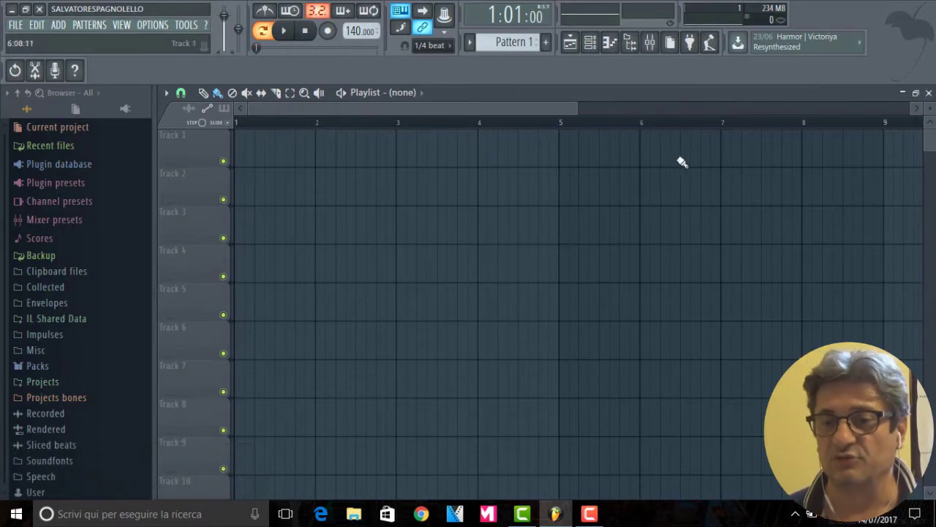
Minimize the program to the desktop and restore its window
{"action": "left_click", "coordinate": [12, 12]}
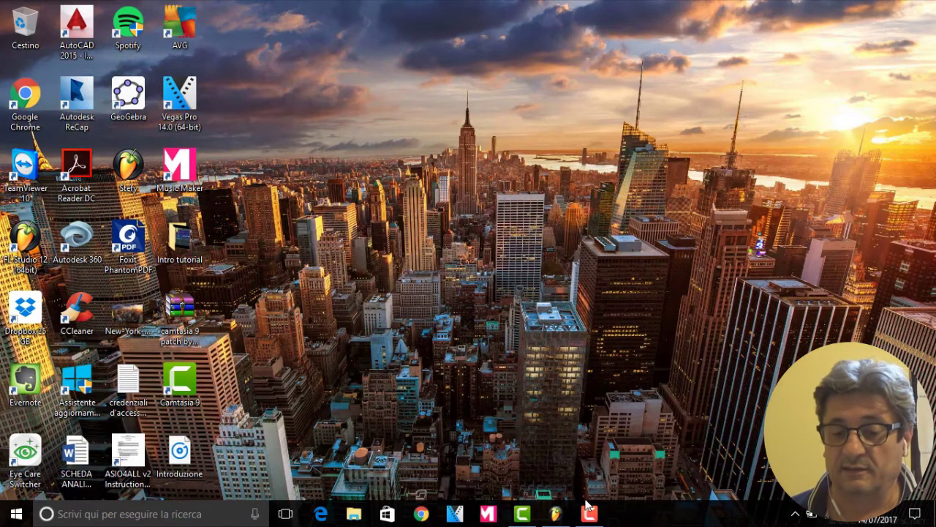
{"action": "left_click", "coordinate": [555, 513]}
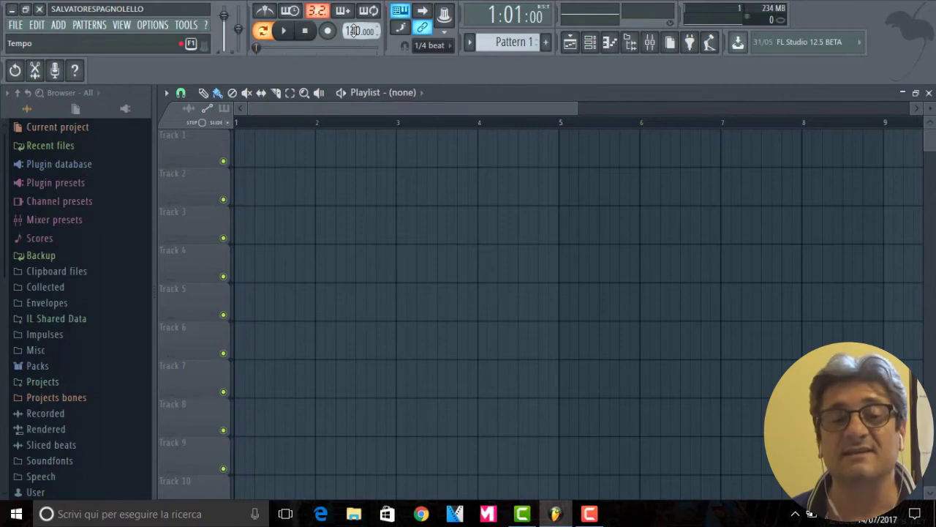
Set the project tempo to 120 BPM, and start and stop playback
{"action": "scroll", "coordinate": [360, 31], "scroll_direction": "down", "scroll_amount": 2}
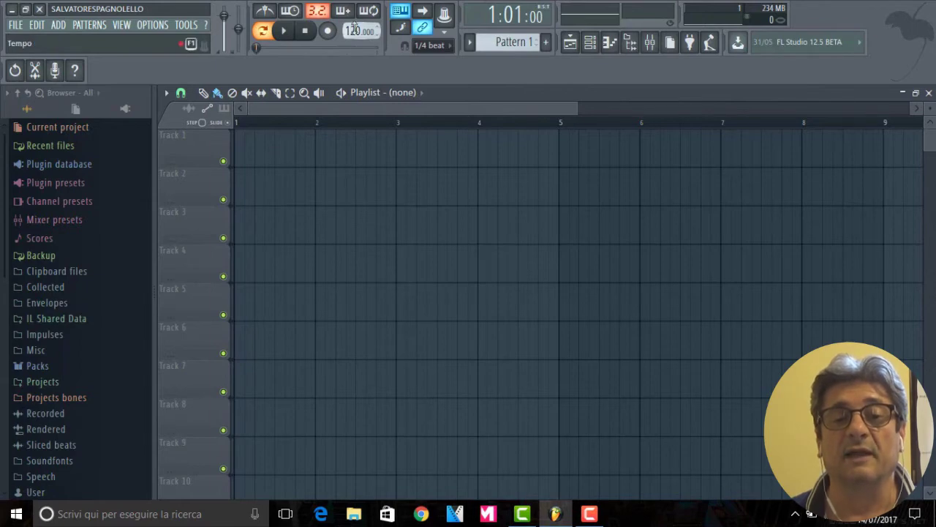
{"action": "left_click", "coordinate": [286, 32]}
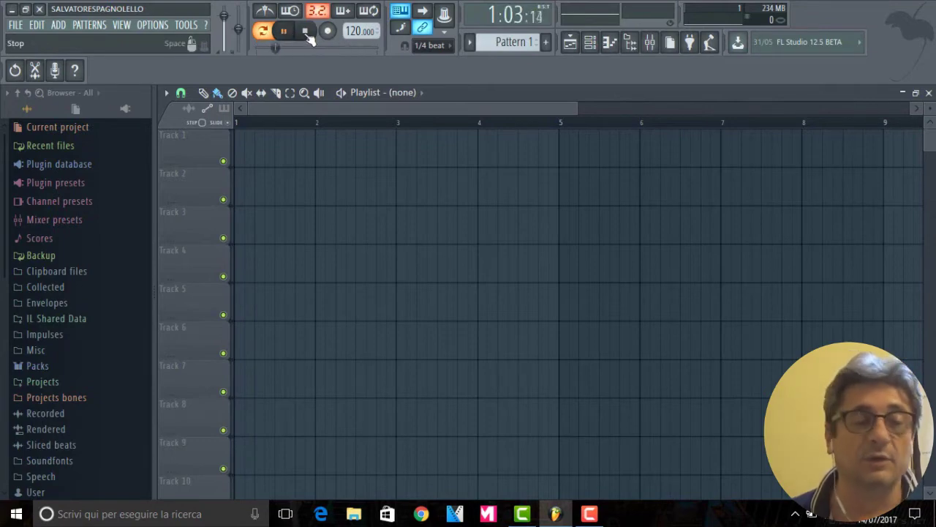
{"action": "left_click", "coordinate": [305, 32]}
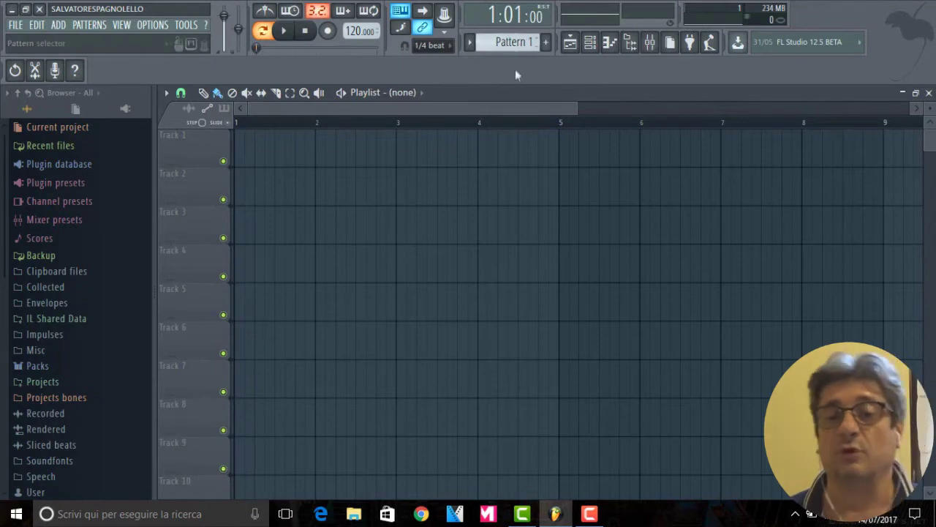
Hide and reshow the playlist, and display the channel rack over it
{"action": "left_click", "coordinate": [571, 44]}
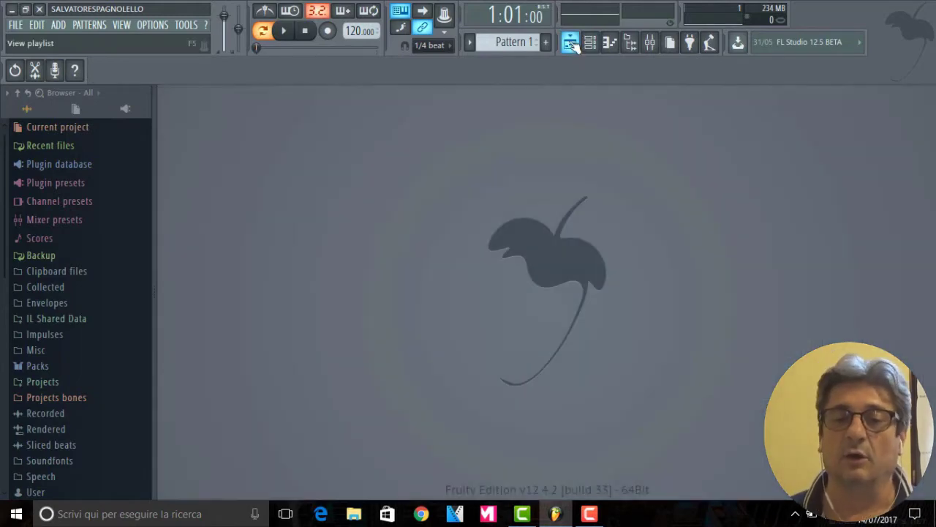
{"action": "left_click", "coordinate": [571, 44]}
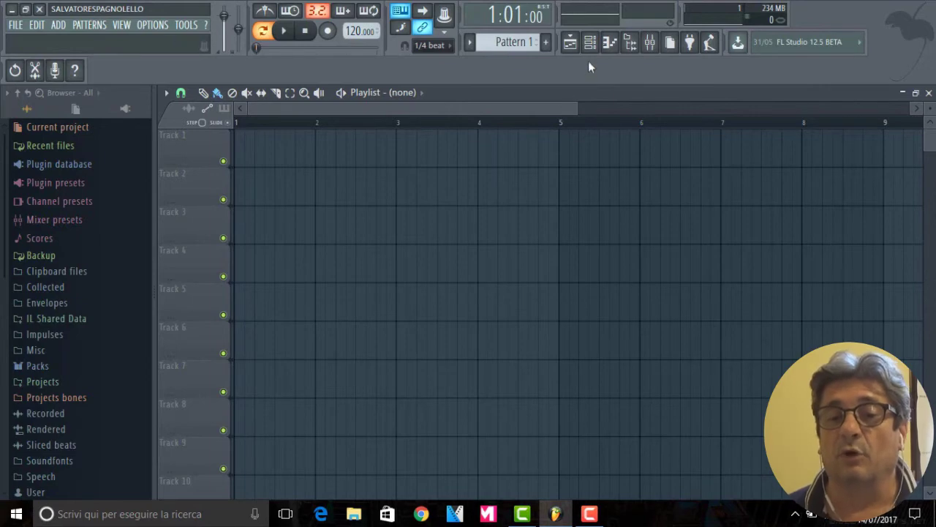
{"action": "left_click", "coordinate": [590, 43]}
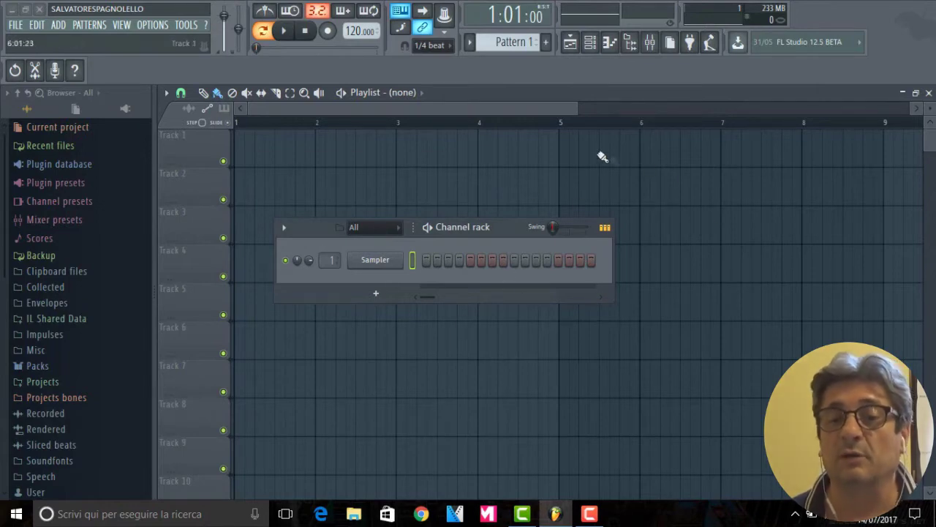
{"action": "left_click", "coordinate": [591, 44]}
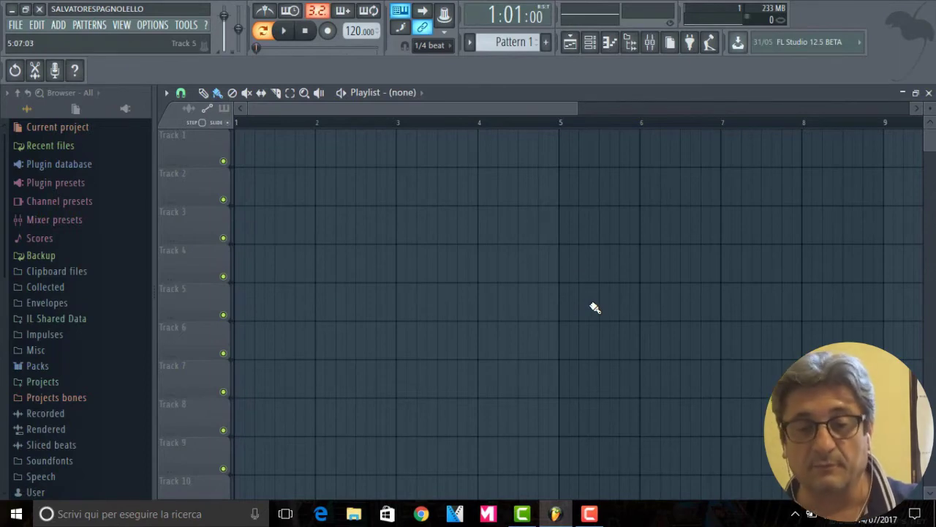
{"action": "key", "text": "F6"}
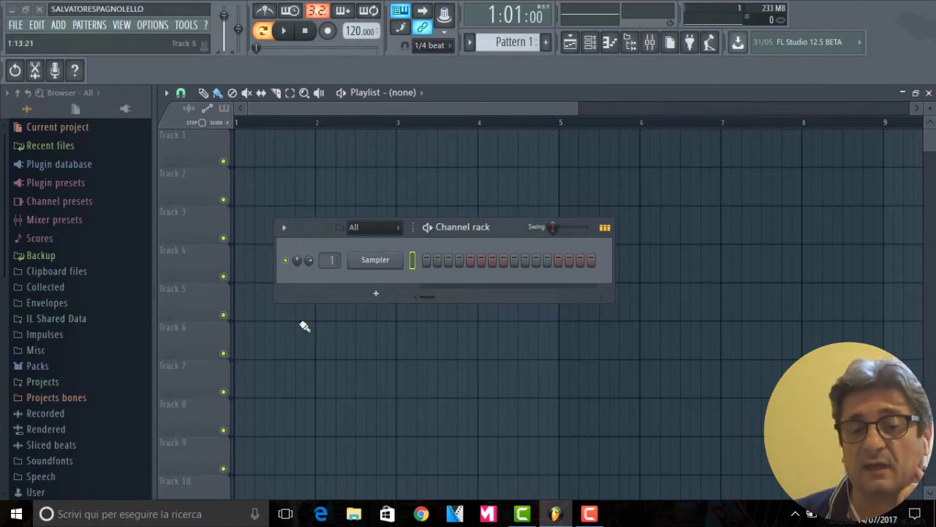
View the channel rack's options, dismiss them, and delete the stray Pattern 1 clip from Track 7
{"action": "left_click", "coordinate": [284, 228]}
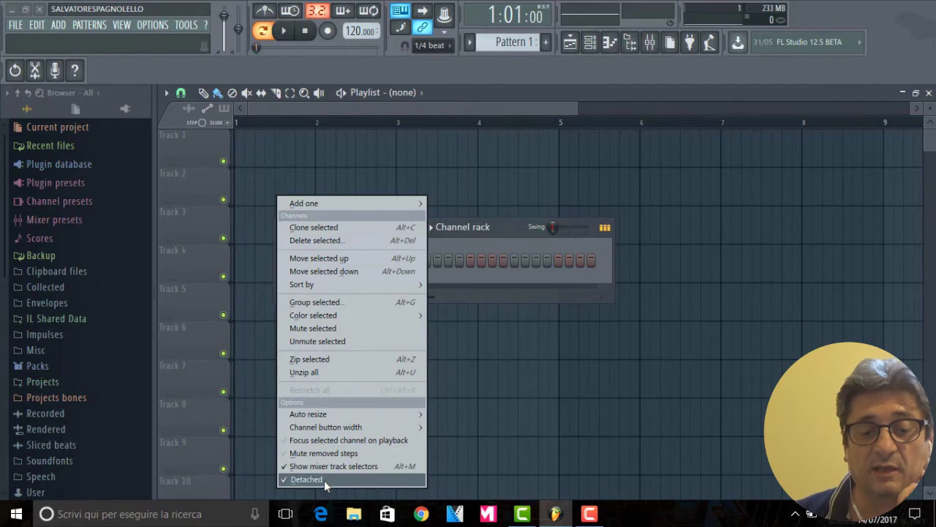
{"action": "left_click", "coordinate": [540, 366]}
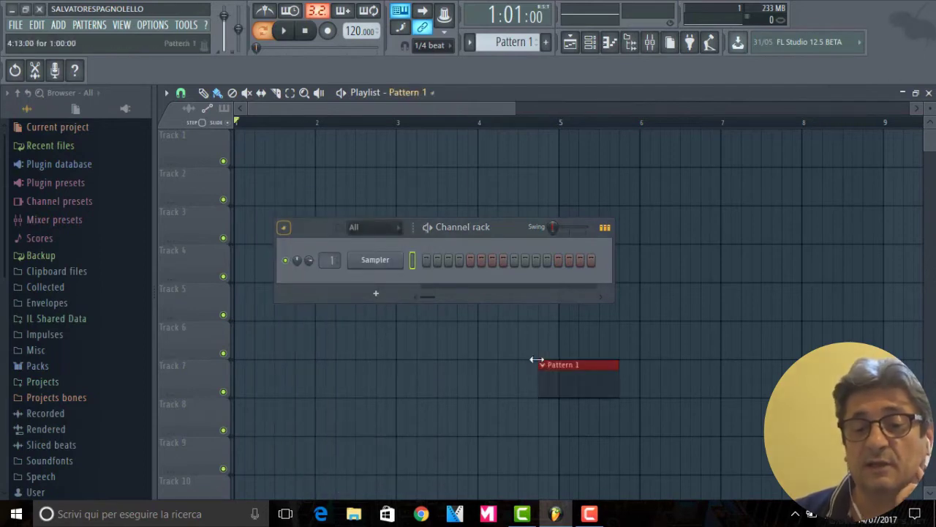
{"action": "right_click", "coordinate": [566, 384]}
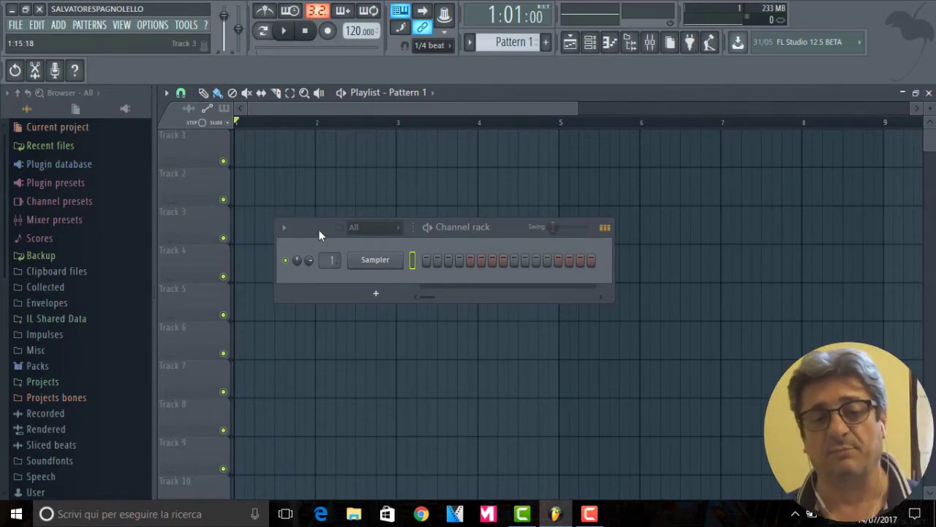
Move the channel rack up over Tracks 2 and 3, cancel naming a pattern, and hide the rack
{"action": "left_click_drag", "start_coordinate": [319, 226], "coordinate": [430, 177]}
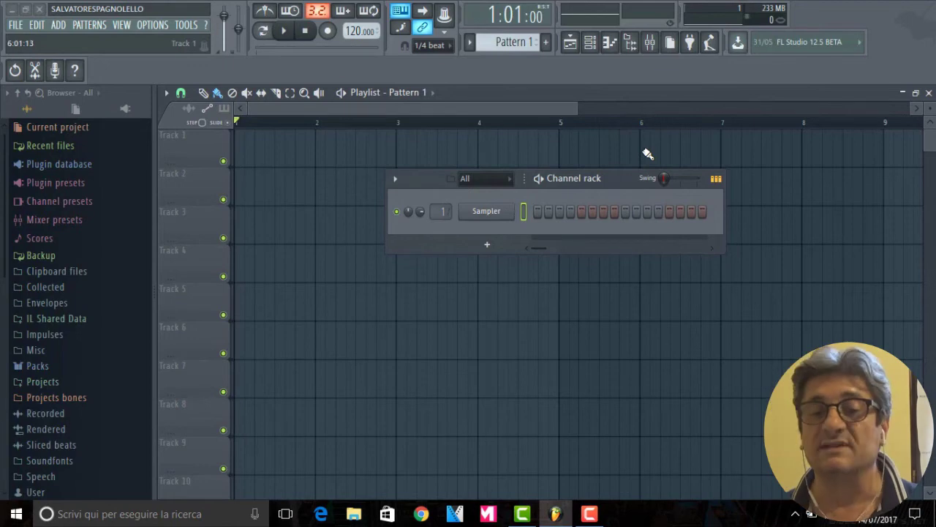
{"action": "key", "text": "F4"}
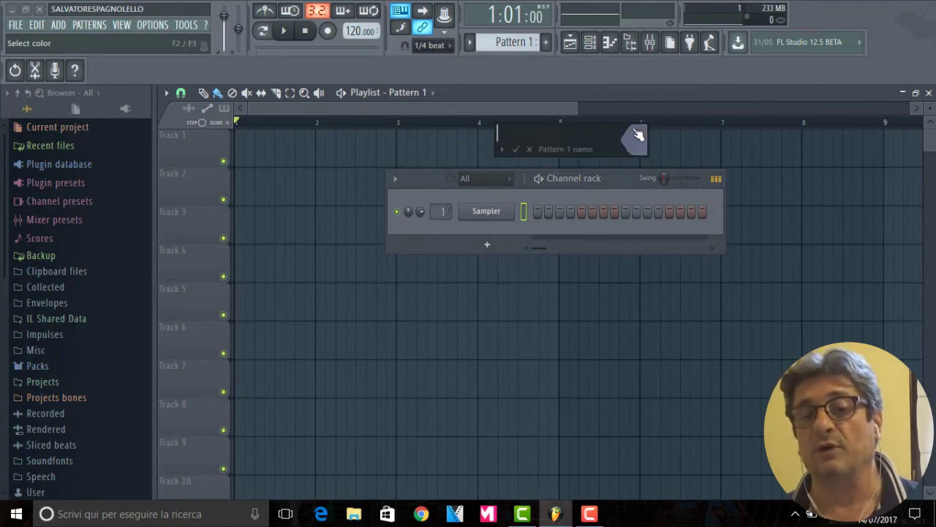
{"action": "key", "text": "Escape"}
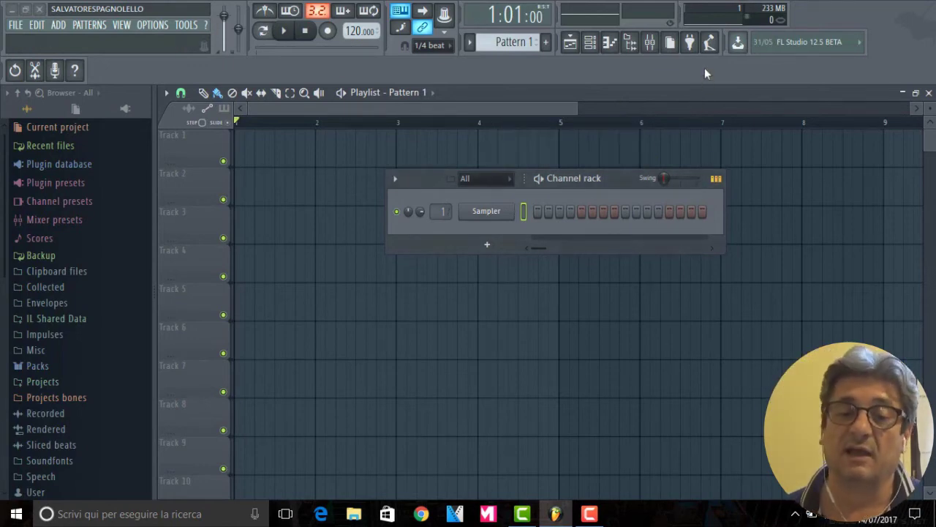
{"action": "left_click", "coordinate": [590, 43]}
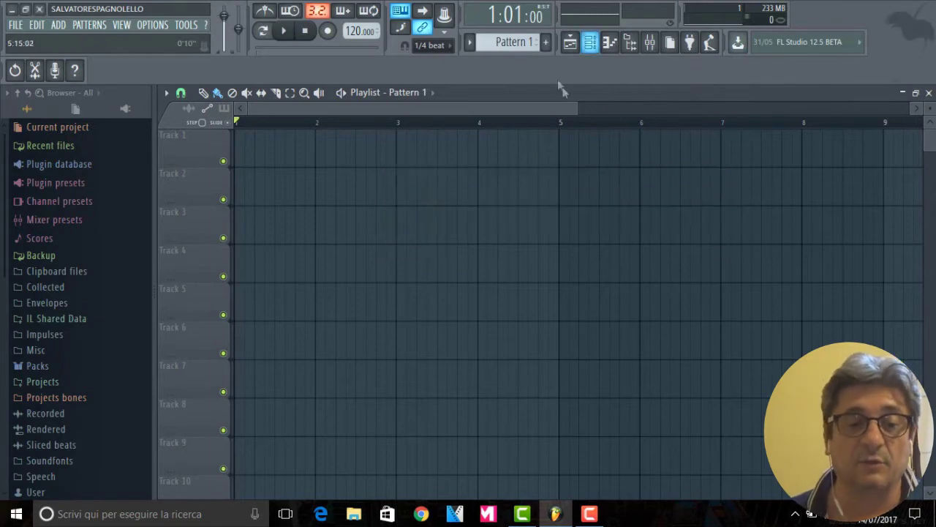
Open the Sampler channel's piano roll, and hide and reshow the browser beside it
{"action": "left_click", "coordinate": [615, 45]}
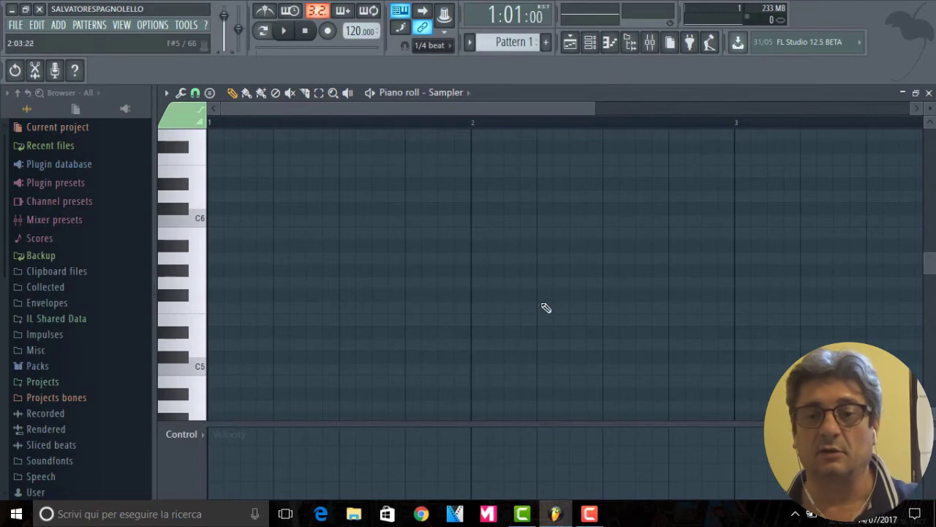
{"action": "left_click", "coordinate": [630, 44]}
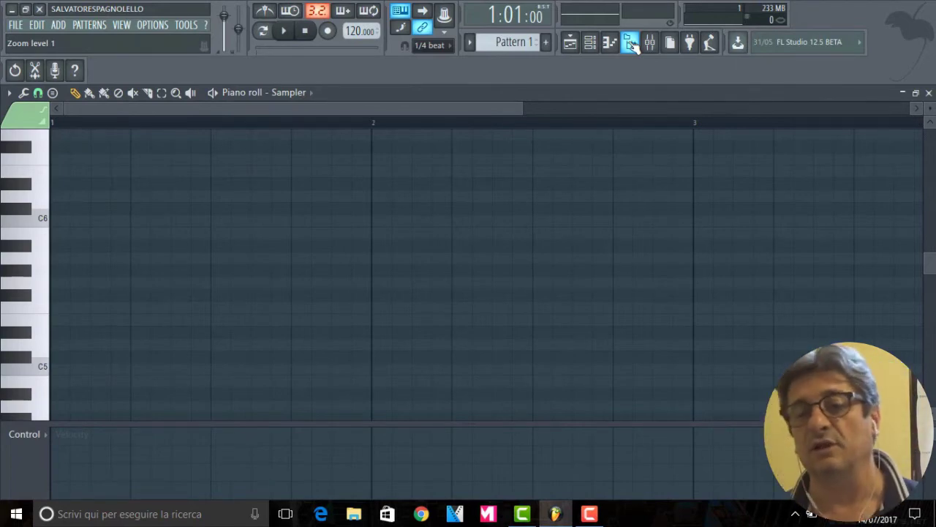
{"action": "left_click", "coordinate": [630, 43]}
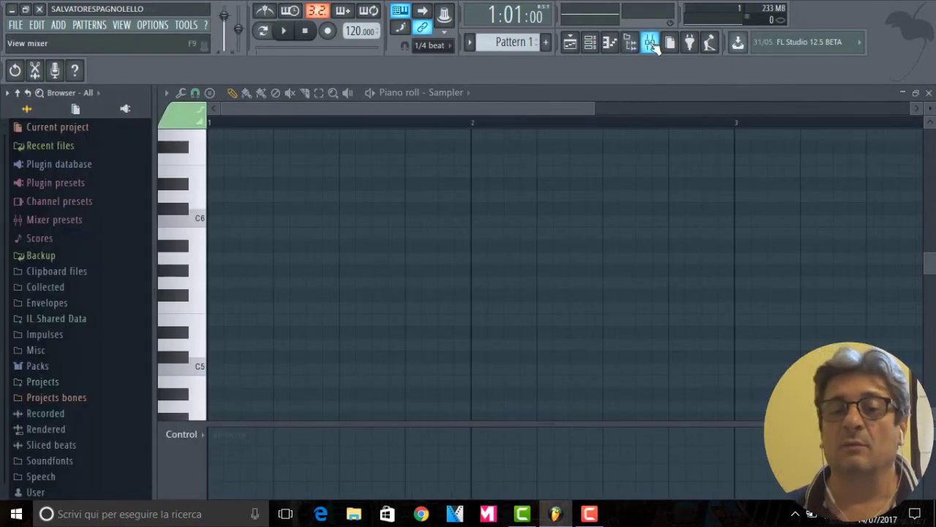
View the mixer's insert tracks, and return to the playlist with the channel rack displayed
{"action": "left_click", "coordinate": [650, 43]}
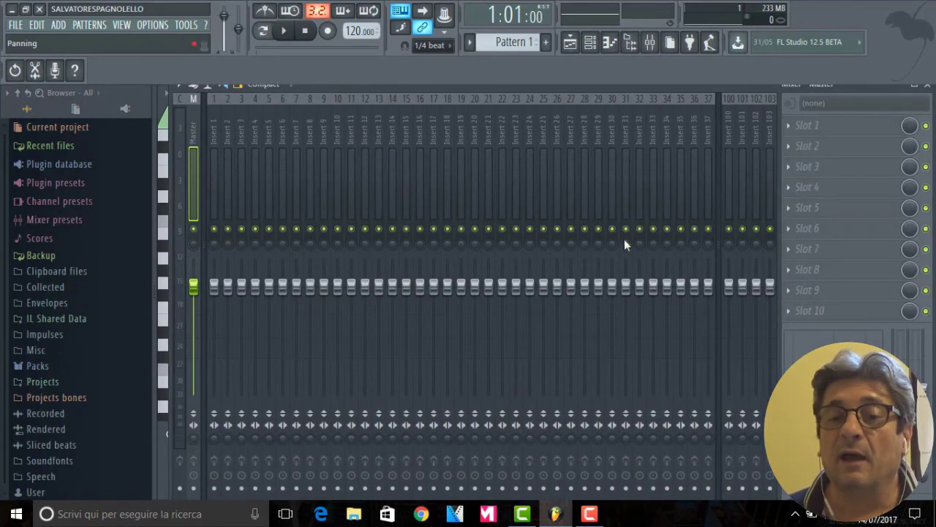
{"action": "scroll", "coordinate": [621, 146], "scroll_direction": "down", "scroll_amount": 3}
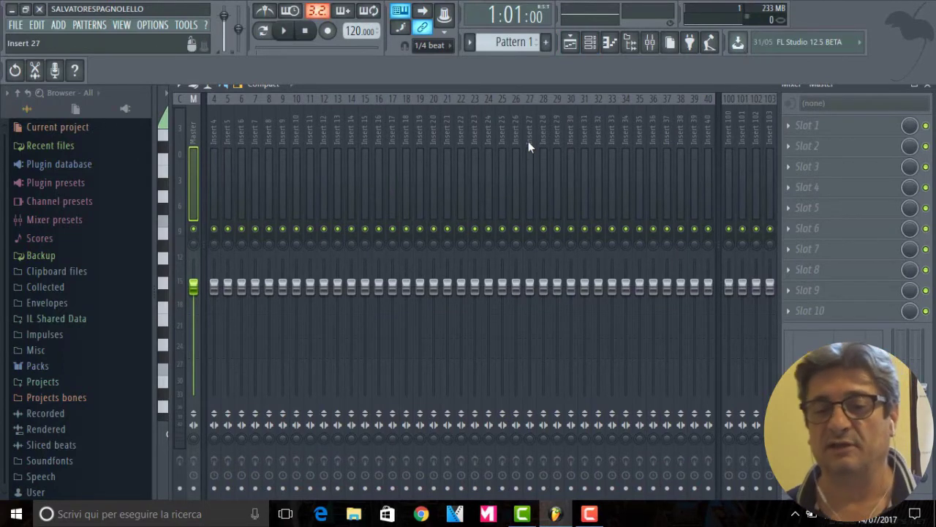
{"action": "left_click", "coordinate": [591, 44]}
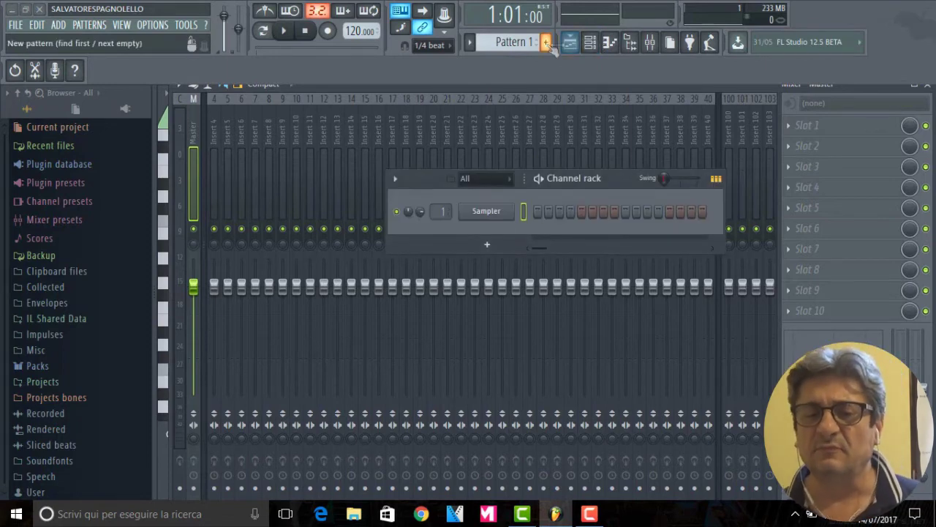
{"action": "left_click", "coordinate": [569, 44]}
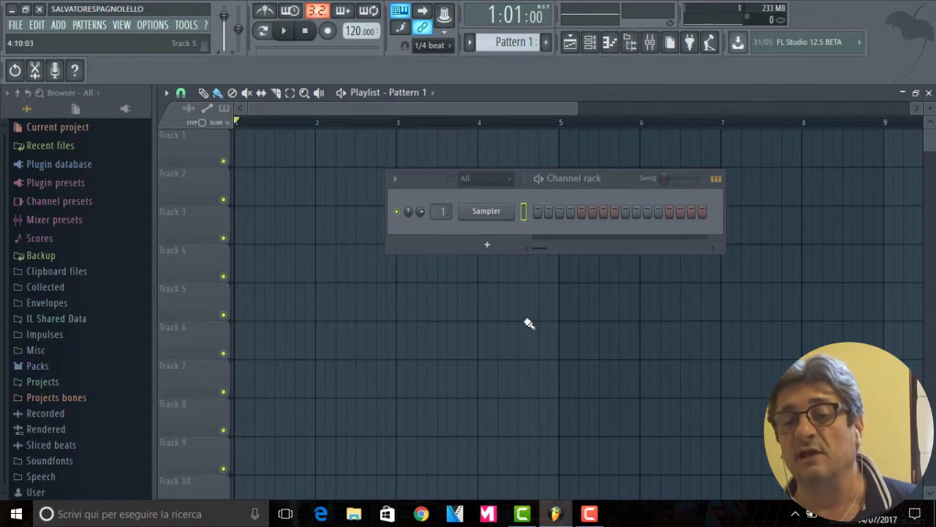
Activate steps 1, 5 and 9 of the Sampler channel's step sequence, and clear them again
{"action": "left_click", "coordinate": [537, 213]}
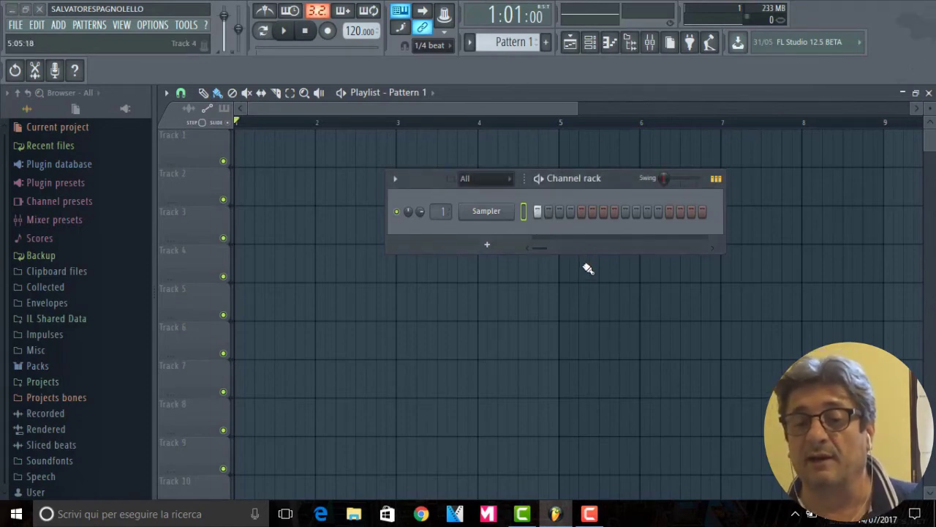
{"action": "left_click", "coordinate": [581, 211]}
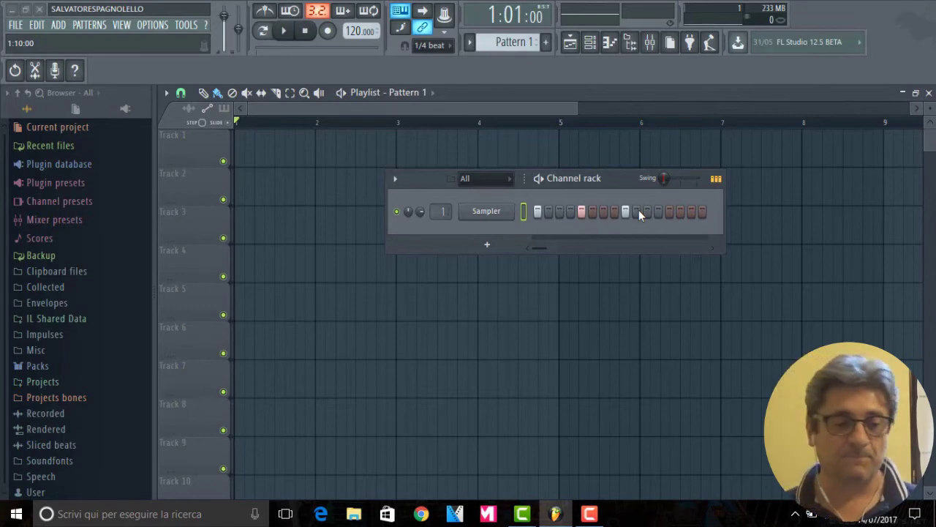
{"action": "left_click_drag", "start_coordinate": [629, 210], "coordinate": [536, 202]}
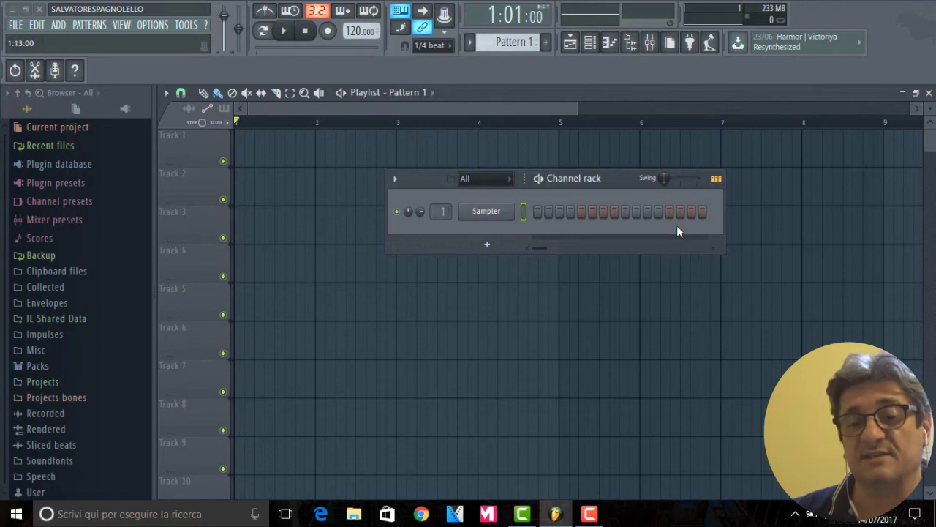
{"action": "left_click", "coordinate": [538, 211]}
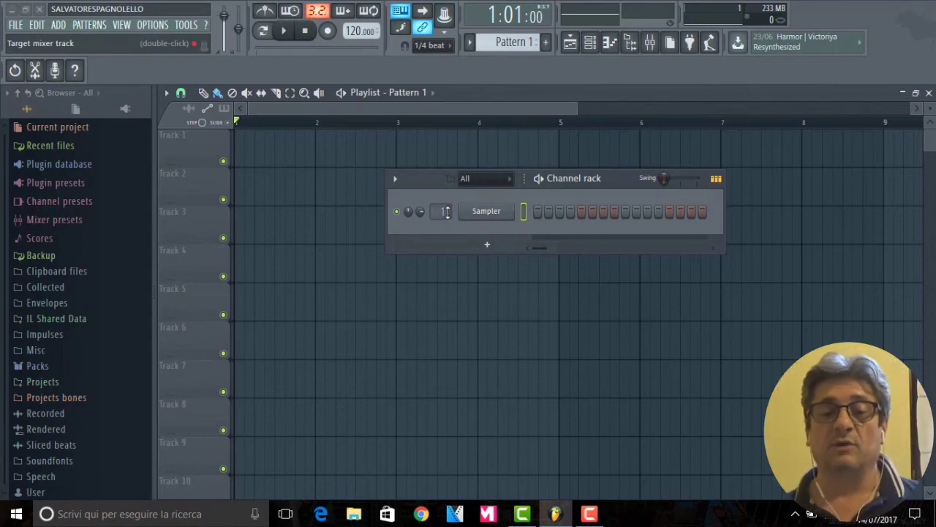
Route the Sampler to mixer track 5 and back to track 1, and adjust its channel volume and reset it
{"action": "left_click_drag", "start_coordinate": [447, 212], "coordinate": [447, 202]}
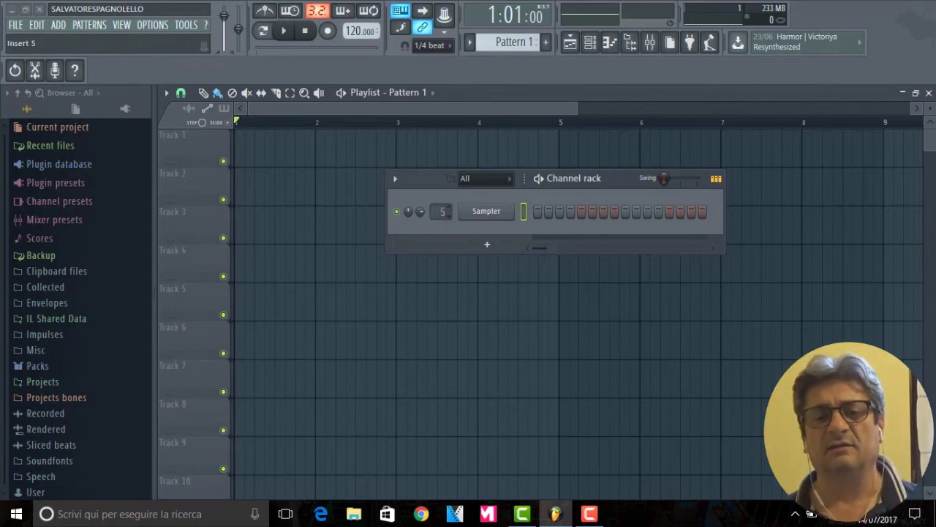
{"action": "left_click_drag", "start_coordinate": [447, 202], "coordinate": [447, 211]}
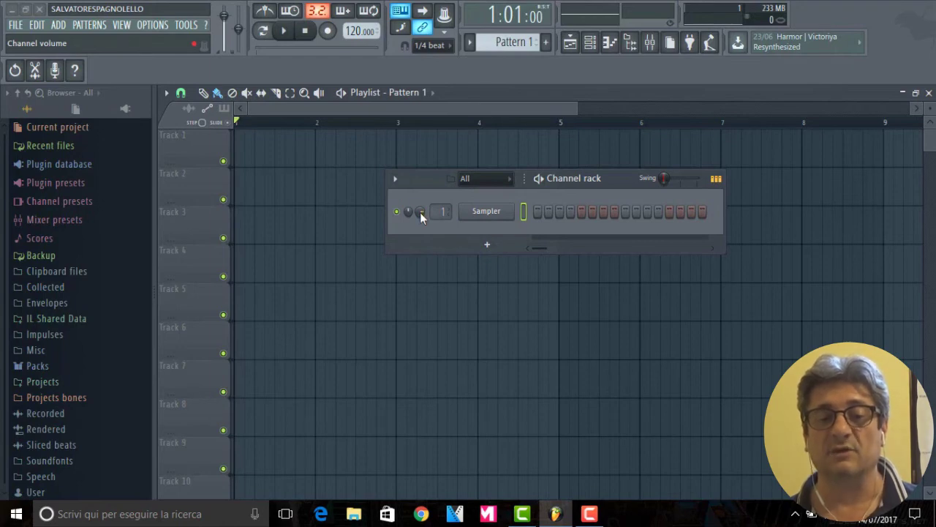
{"action": "mouse_move", "coordinate": [420, 212]}
{"action": "left_mouse_down"}
{"action": "mouse_move", "coordinate": [420, 241]}
{"action": "mouse_move", "coordinate": [420, 215]}
{"action": "left_mouse_up"}
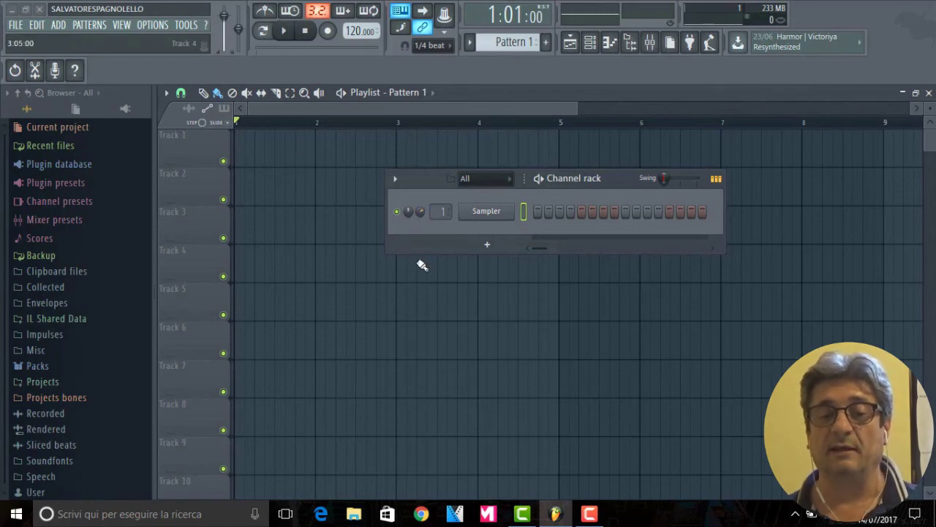
{"action": "right_click", "coordinate": [420, 210]}
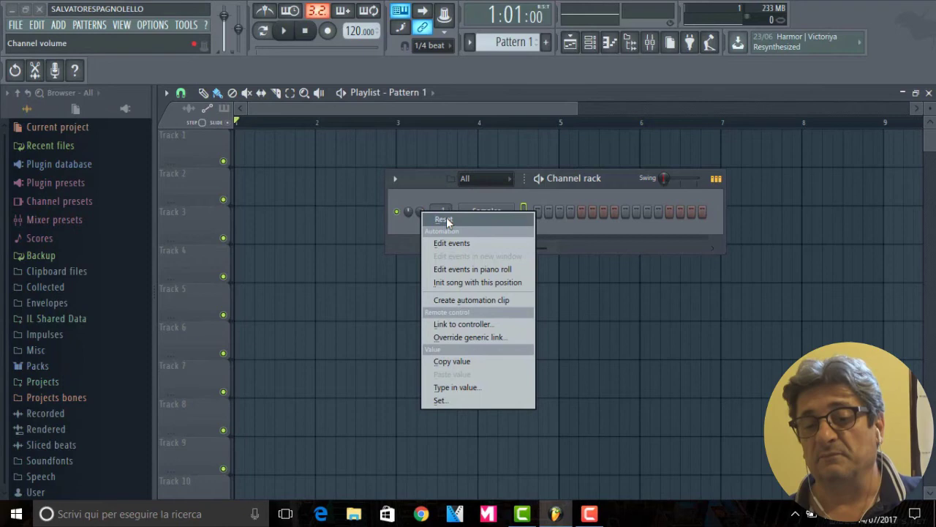
{"action": "left_click", "coordinate": [447, 221]}
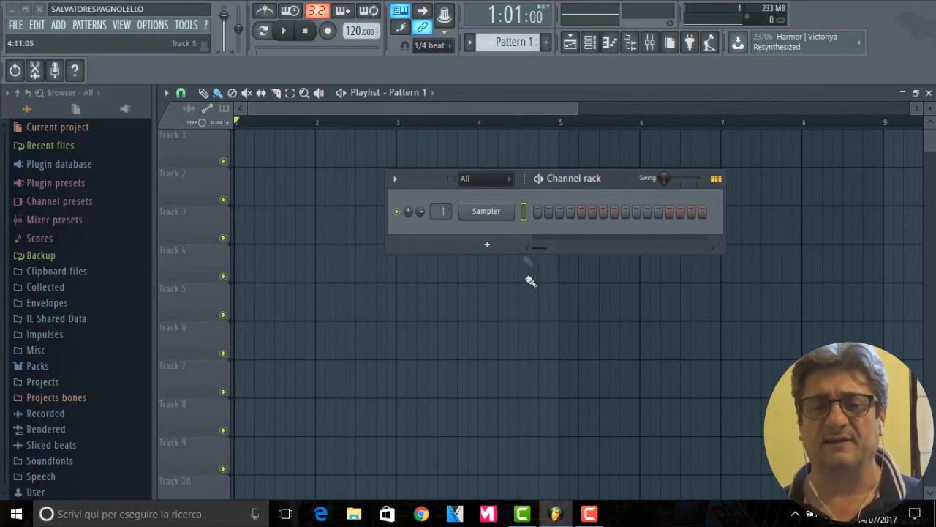
Hide the channel rack and display it again over the playlist
{"action": "left_click", "coordinate": [590, 44]}
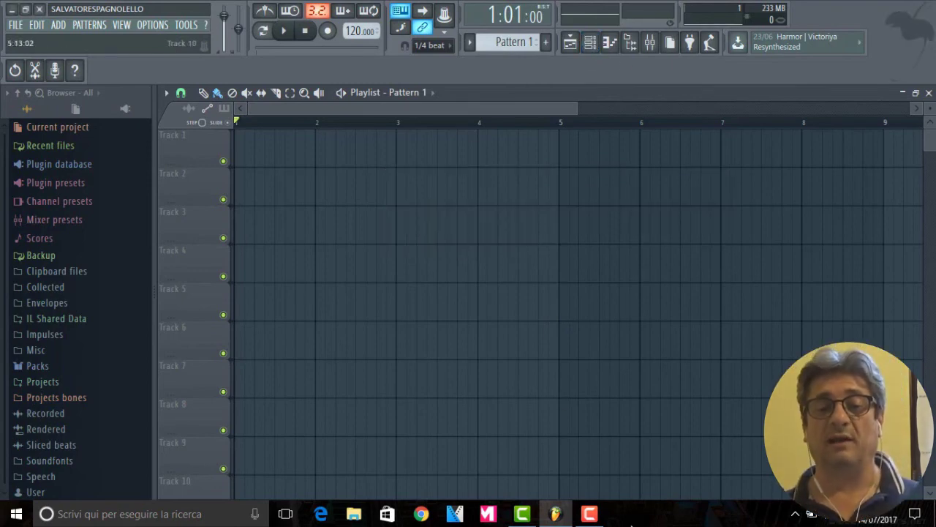
{"action": "key", "text": "F6"}
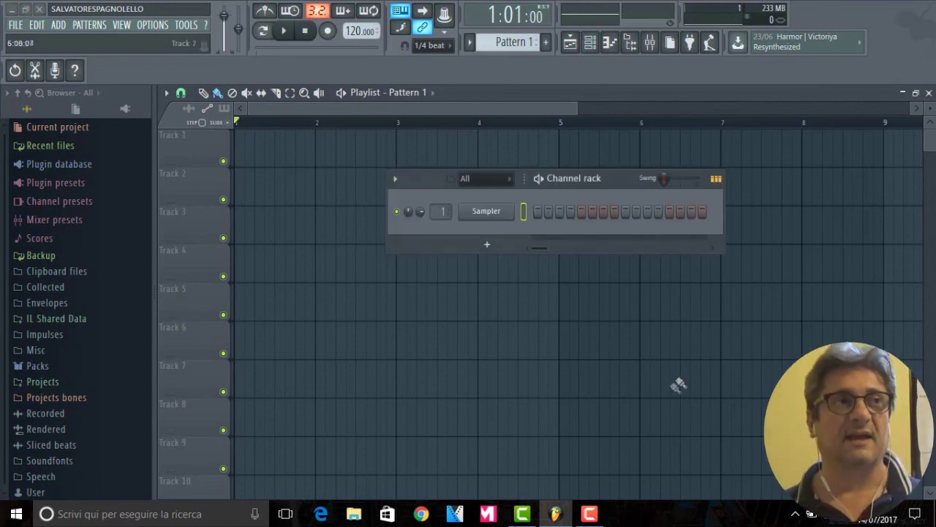